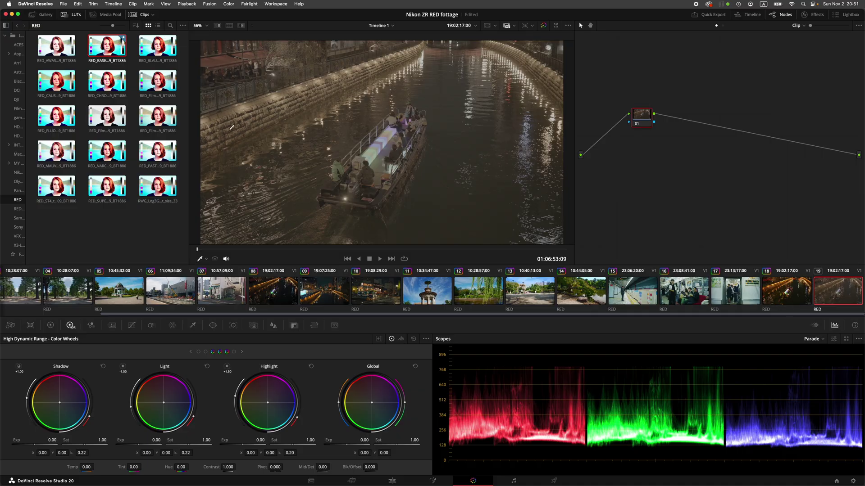
Add serial node 02 after node 01 and apply the RED_BASE_to_Rec709_BT1886 LUT to it.
right_click(643, 121)
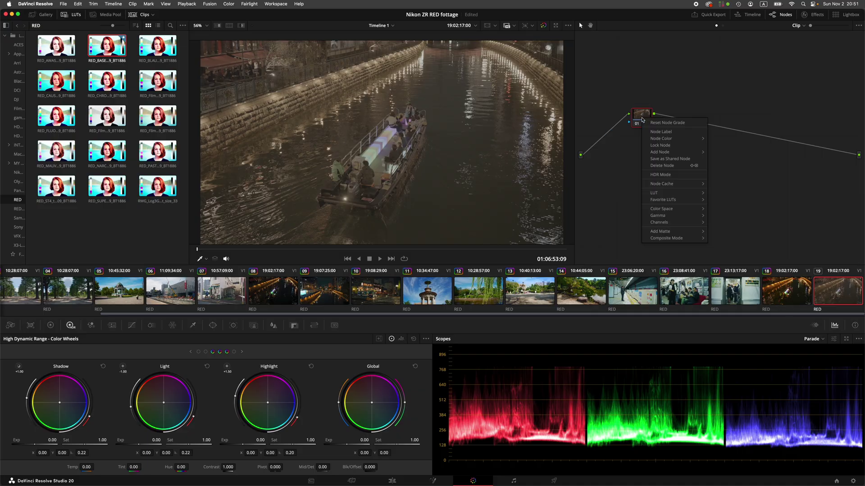
mouse_move(679, 154)
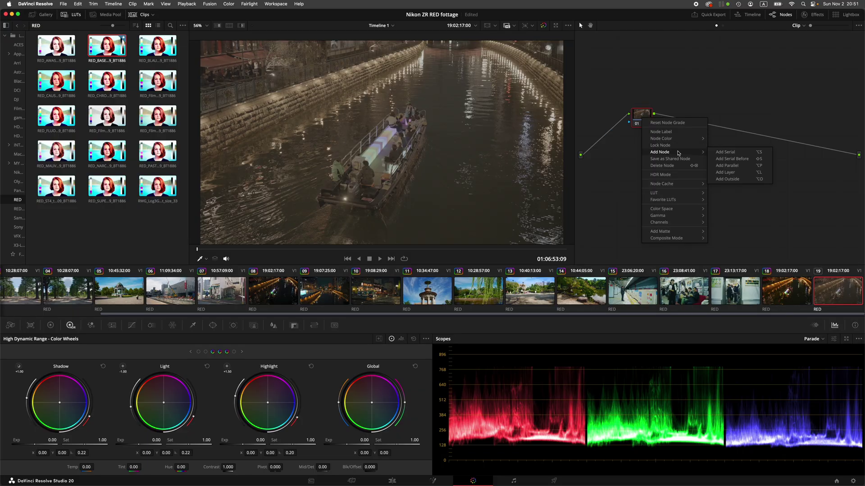
click(717, 153)
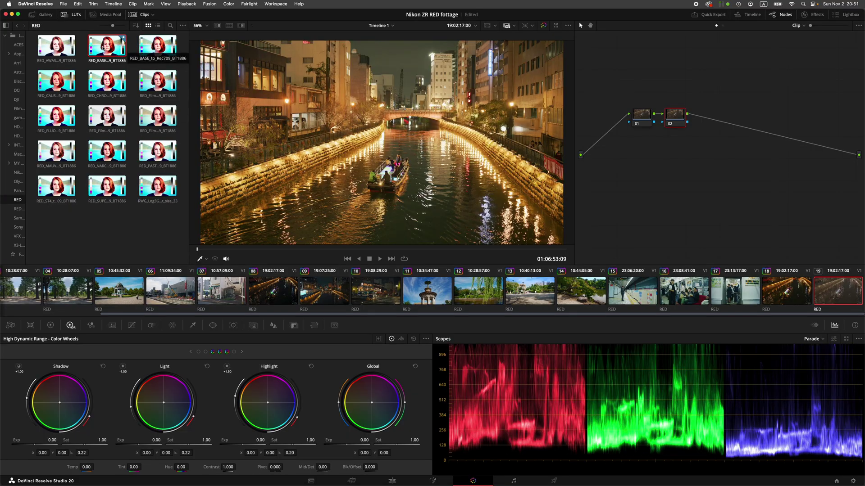
double_click(103, 48)
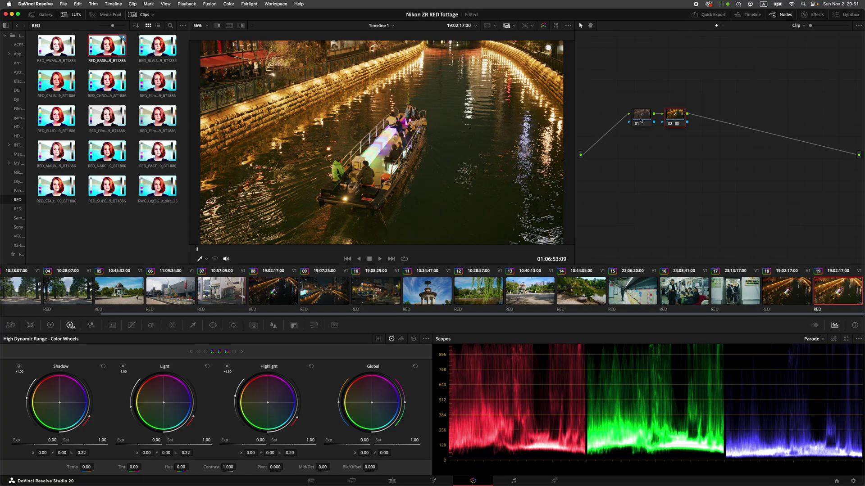
On node 01's Camera Raw palette, switch Decode Using to Clip, then back to Project.
click(640, 119)
click(10, 326)
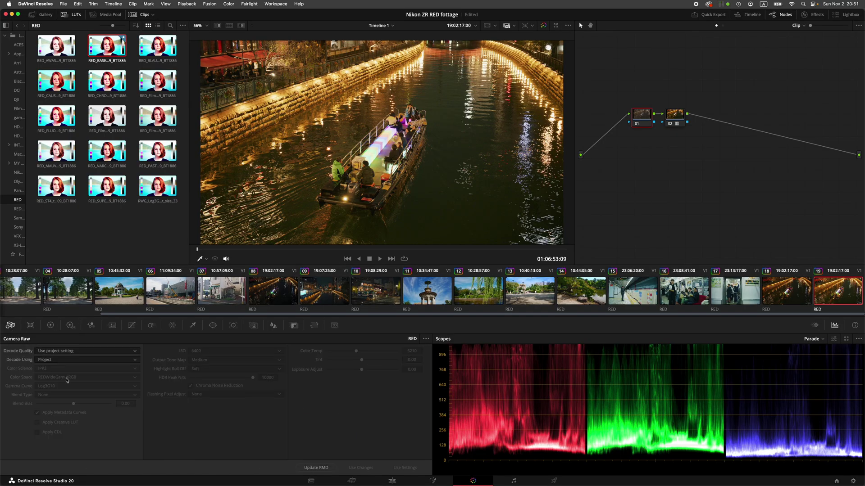
click(64, 361)
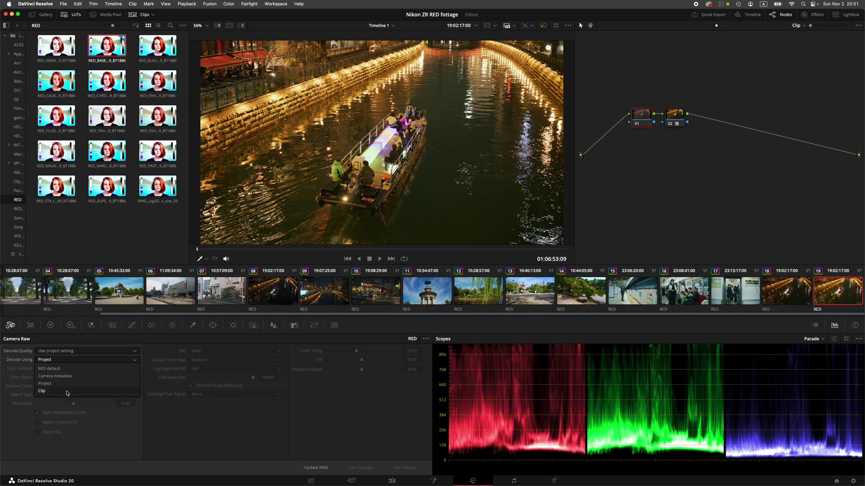
click(67, 391)
click(62, 360)
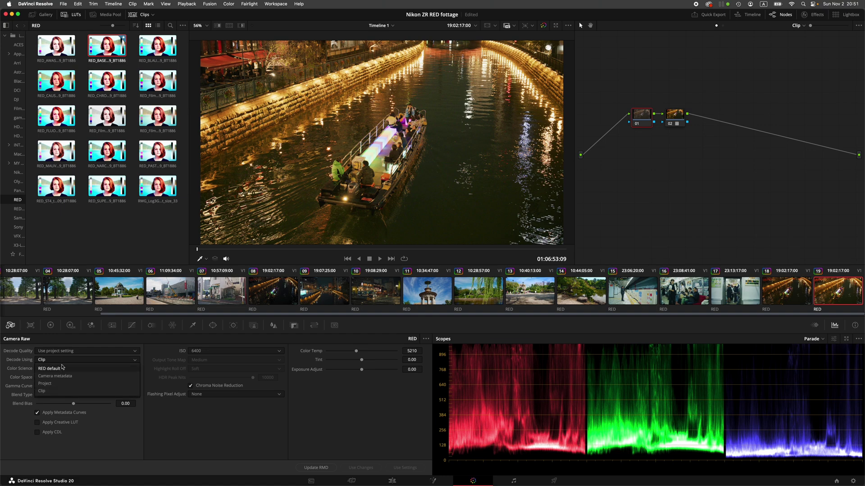
click(63, 384)
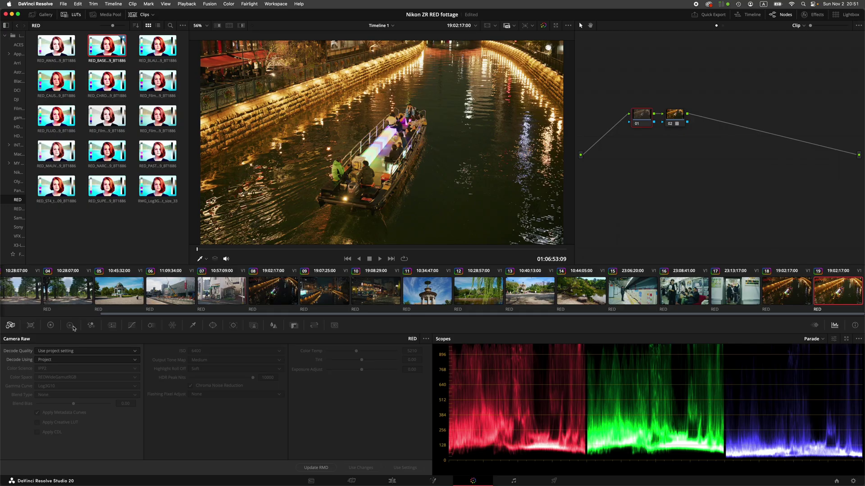
click(71, 325)
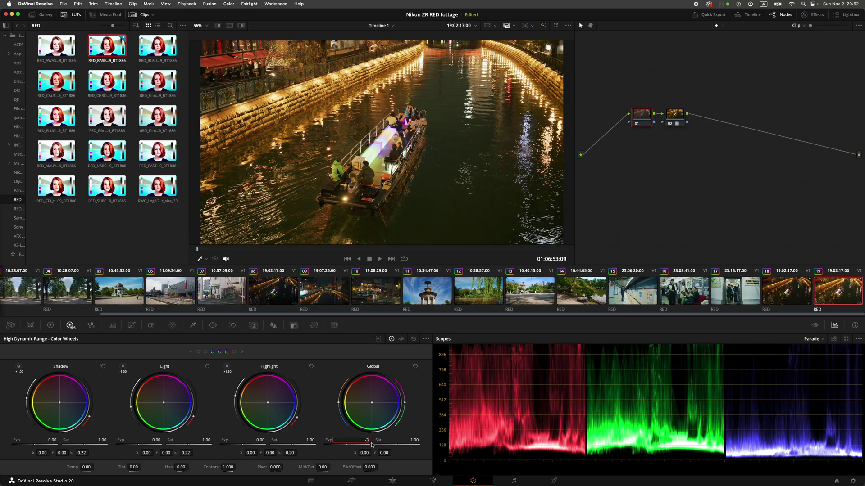
Set node 01's Global exposure to -3.00, then select node 02.
key(Return)
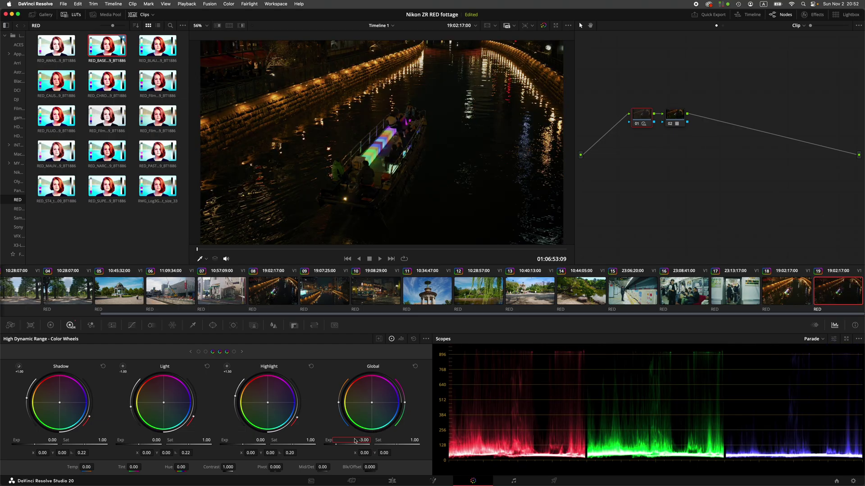
click(675, 122)
Generate a 33 Point Cube LUT from clip 19 in the thumbnail timeline.
right_click(832, 285)
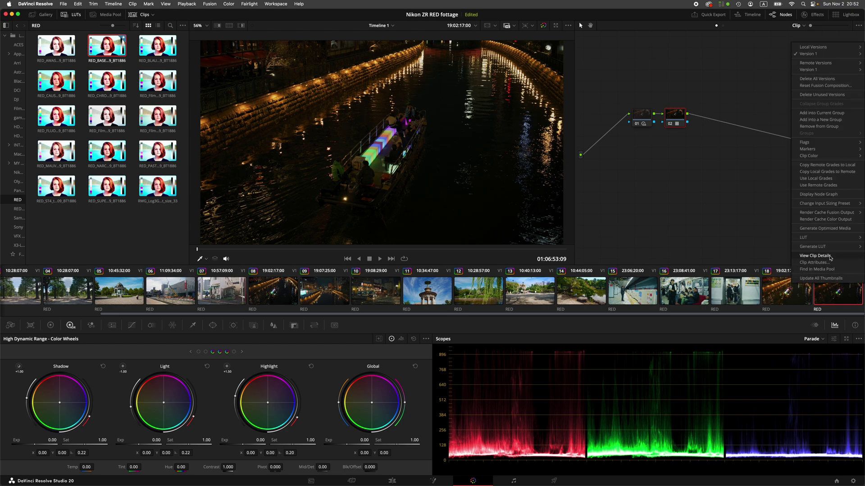
mouse_move(829, 247)
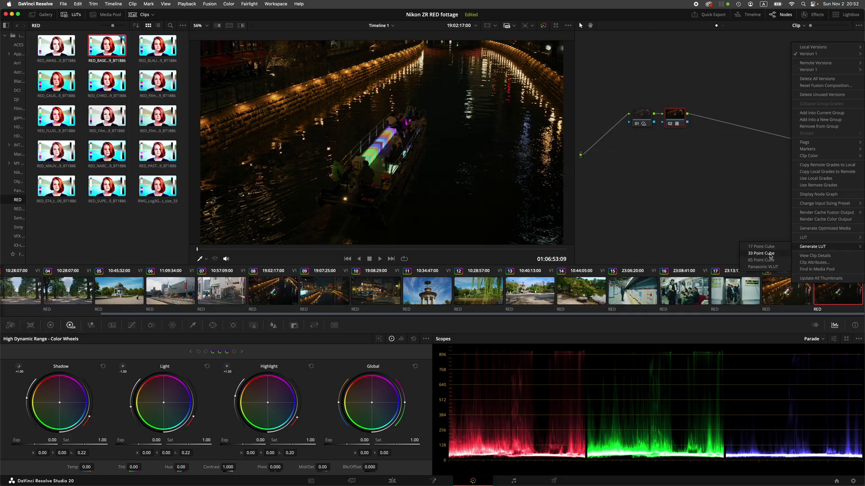
click(761, 253)
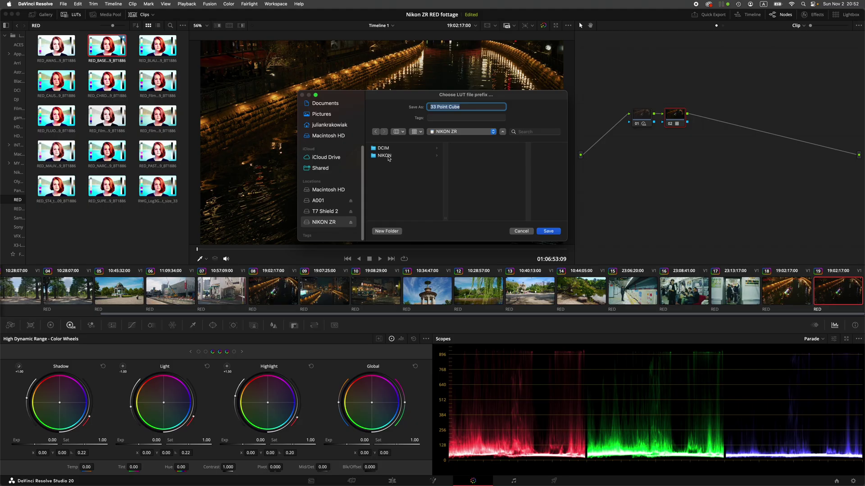
Point the save dialog at the NIKON > LUTS folder on the NIKON ZR card.
click(385, 156)
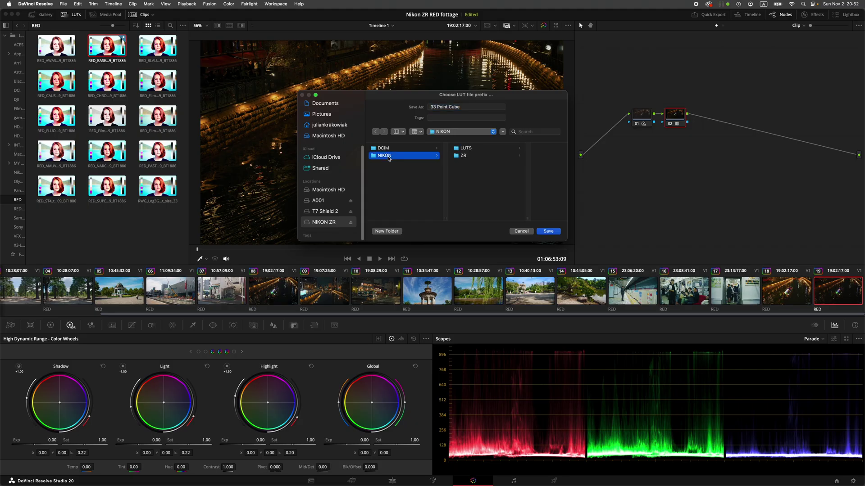
click(468, 148)
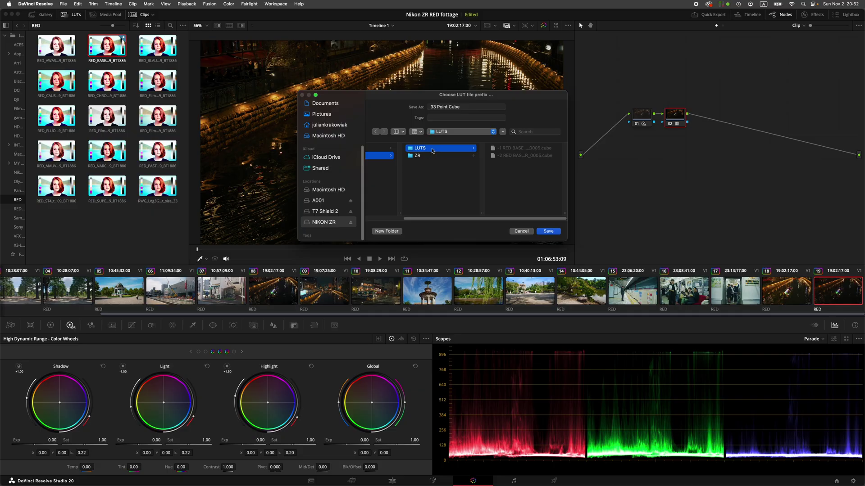
drag(434, 220, 406, 223)
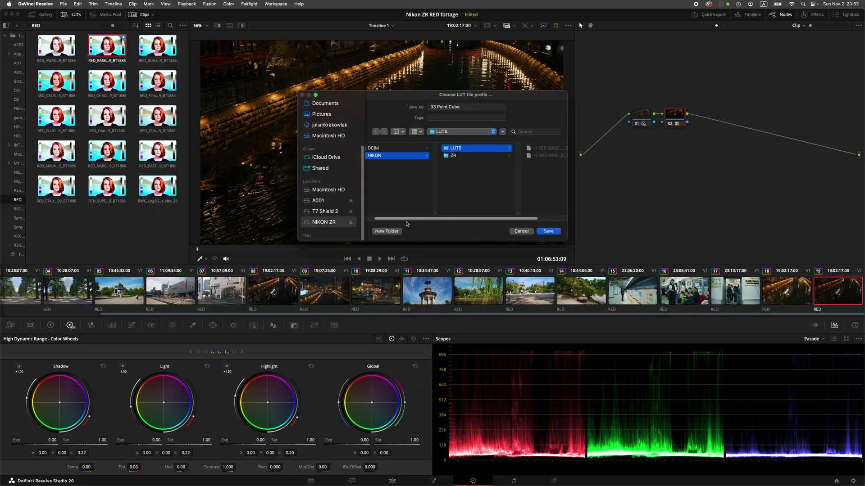
scroll(406, 224, right, 2)
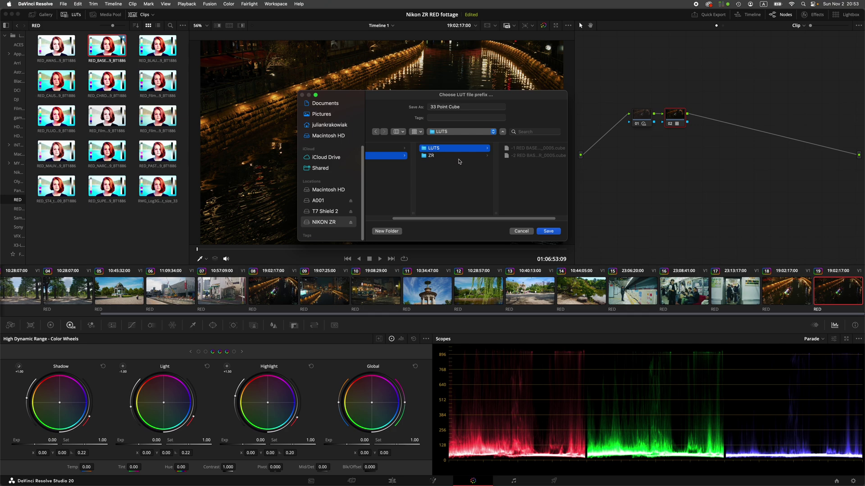
Rename the LUT file to '-3 RED BASE' and save it.
click(468, 110)
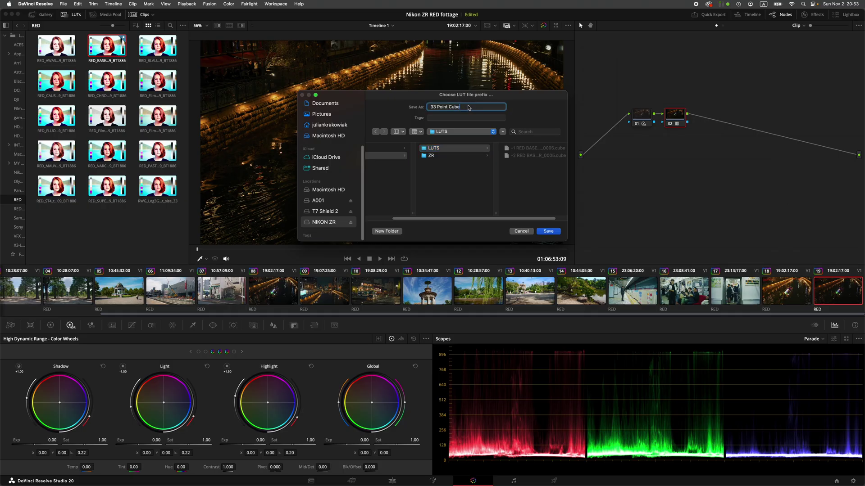
drag(468, 108, 428, 107)
key(BackSpace)
text(-3 RED)
text(BASE)
click(554, 232)
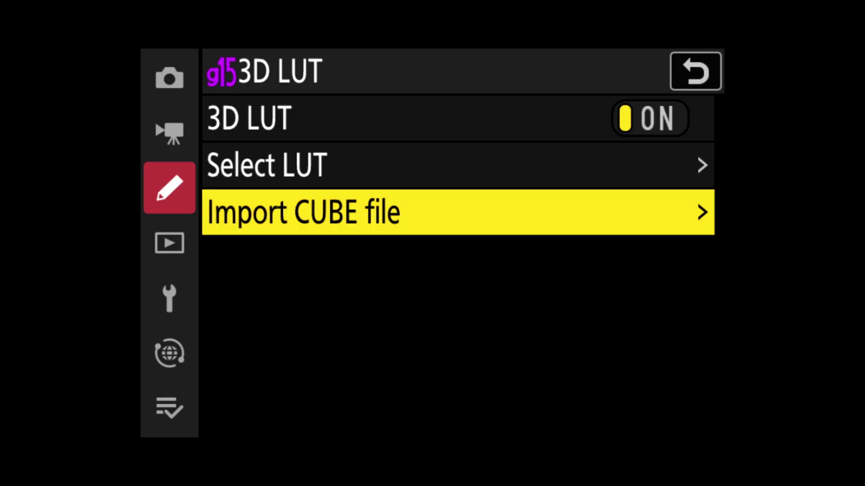
Under Import CUBE file, choose -3 RED BASE_19.NZR_0005 from the card's file list.
click(457, 165)
click(458, 212)
key(Return)
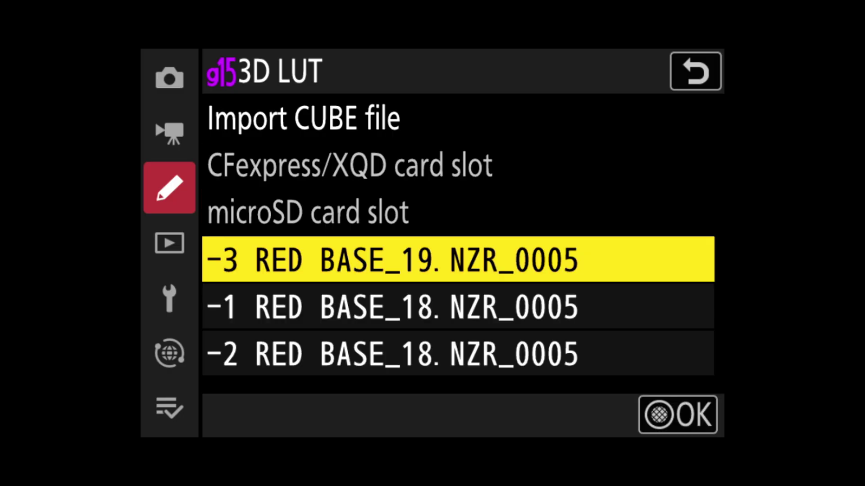
click(457, 306)
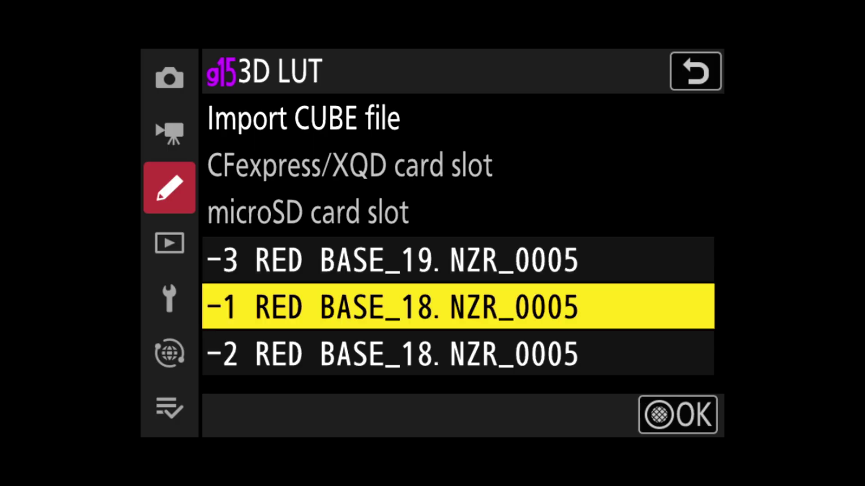
click(457, 354)
click(458, 307)
click(457, 260)
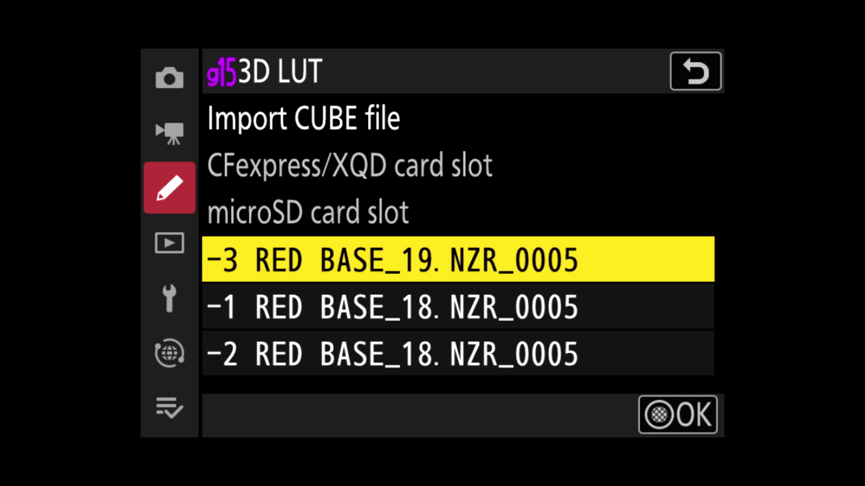
key(Return)
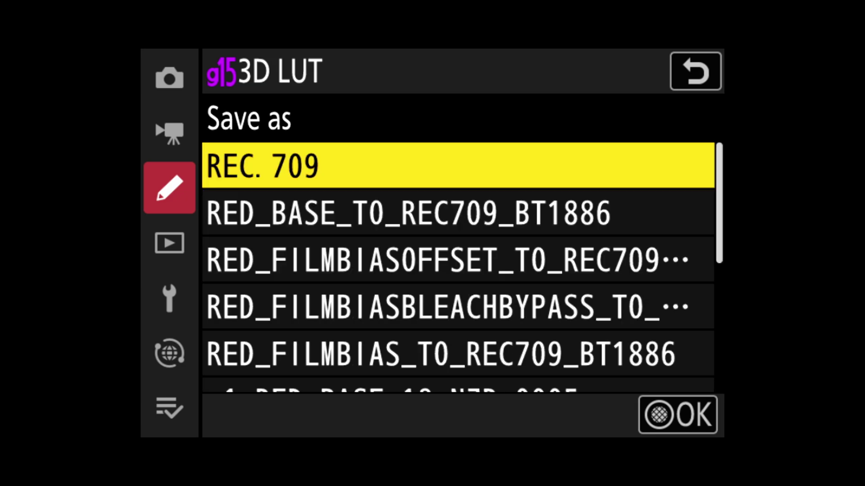
Store the imported LUT in the first Unused slot.
key(Down)
key(Down)
key(Down)
key(Down)
key(Down)
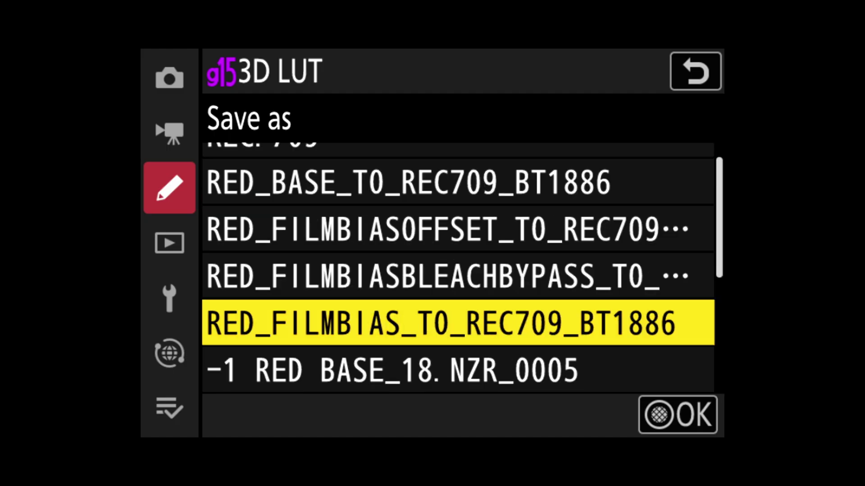
key(Down)
key(Down)
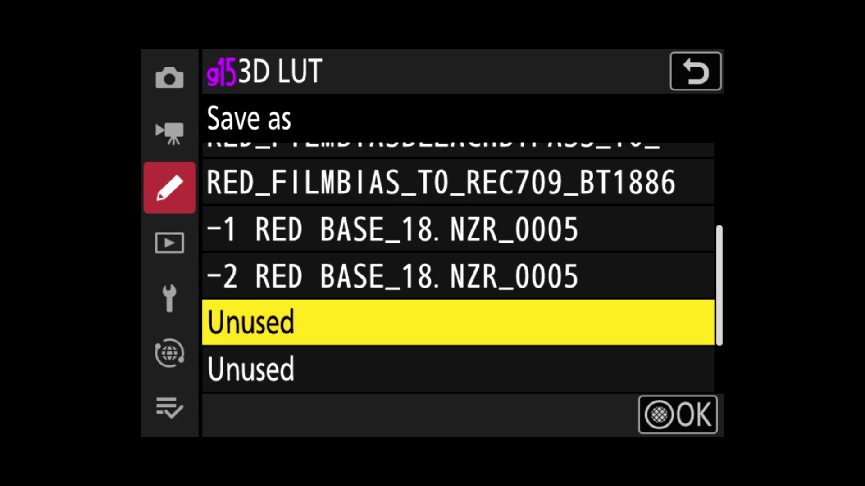
key(Return)
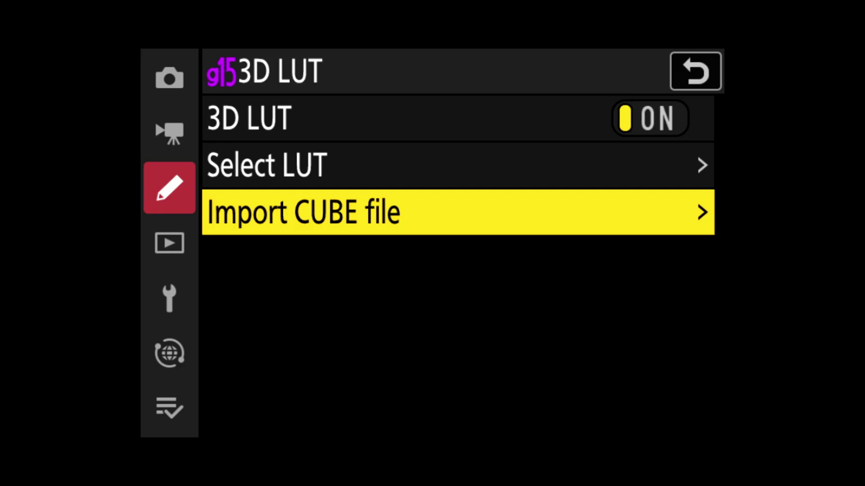
Under Select LUT, choose -3 RED BASE_19.NZR_0005 and confirm it as active.
key(Up)
key(Return)
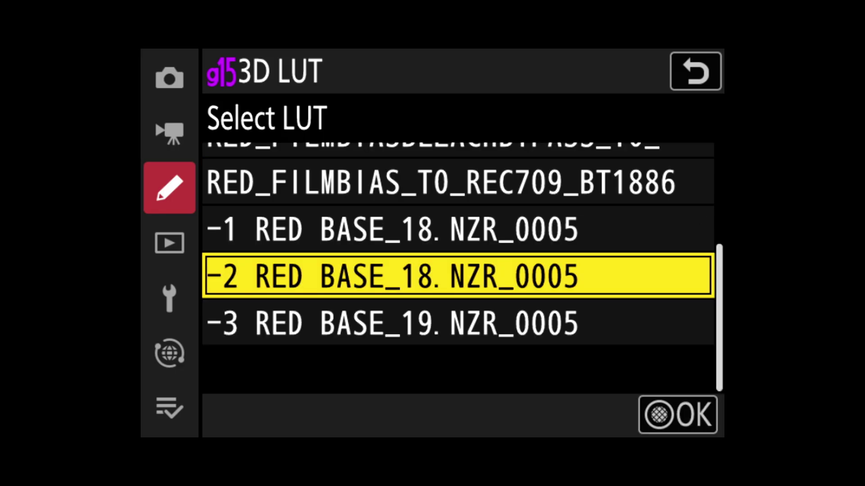
key(Down)
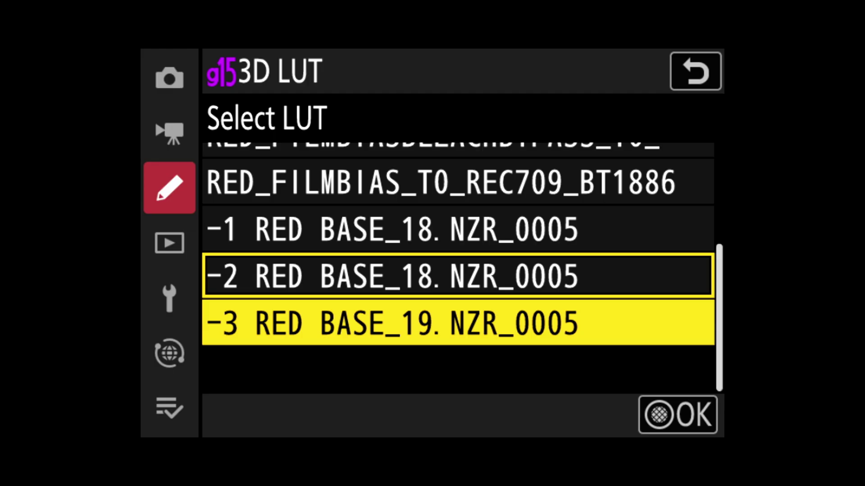
key(Return)
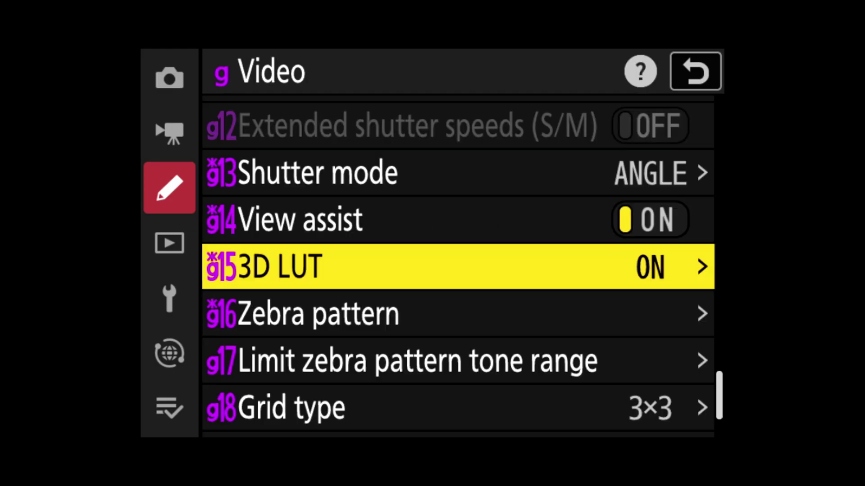